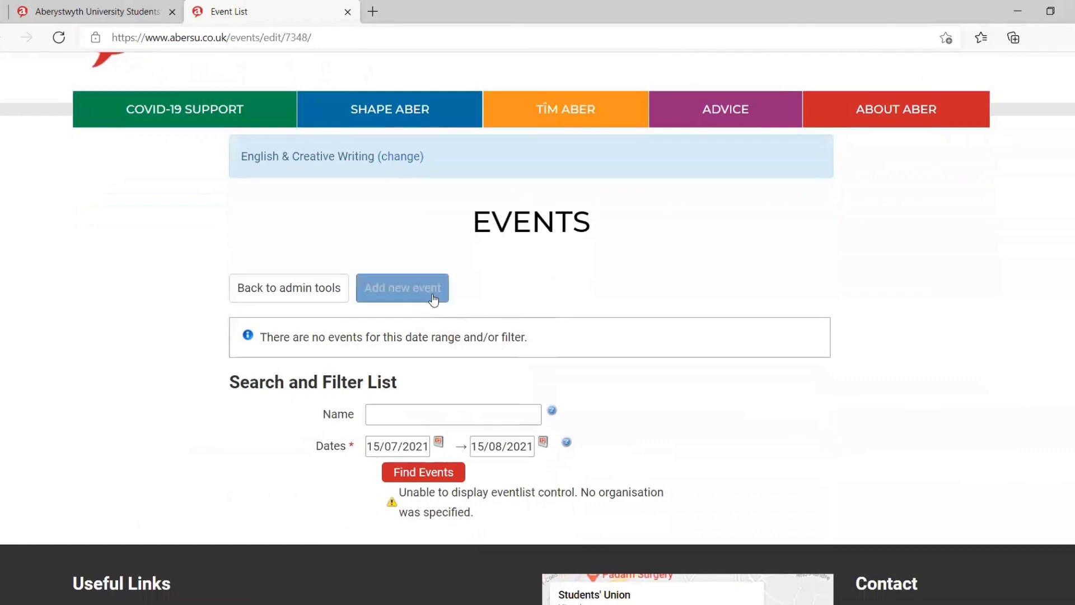
Step: Start a new event for English & Creative Writing and go to its event name field
{"action": "left_click", "coordinate": [431, 294]}
{"action": "scroll", "coordinate": [577, 403], "scroll_direction": "down", "scroll_amount": 4}
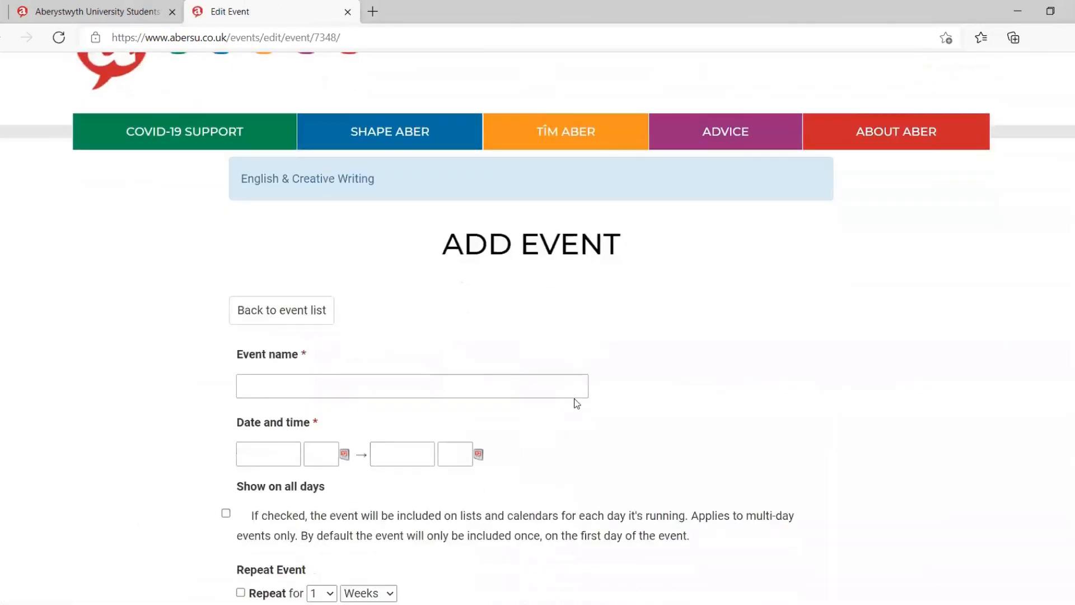
{"action": "left_click", "coordinate": [545, 234]}
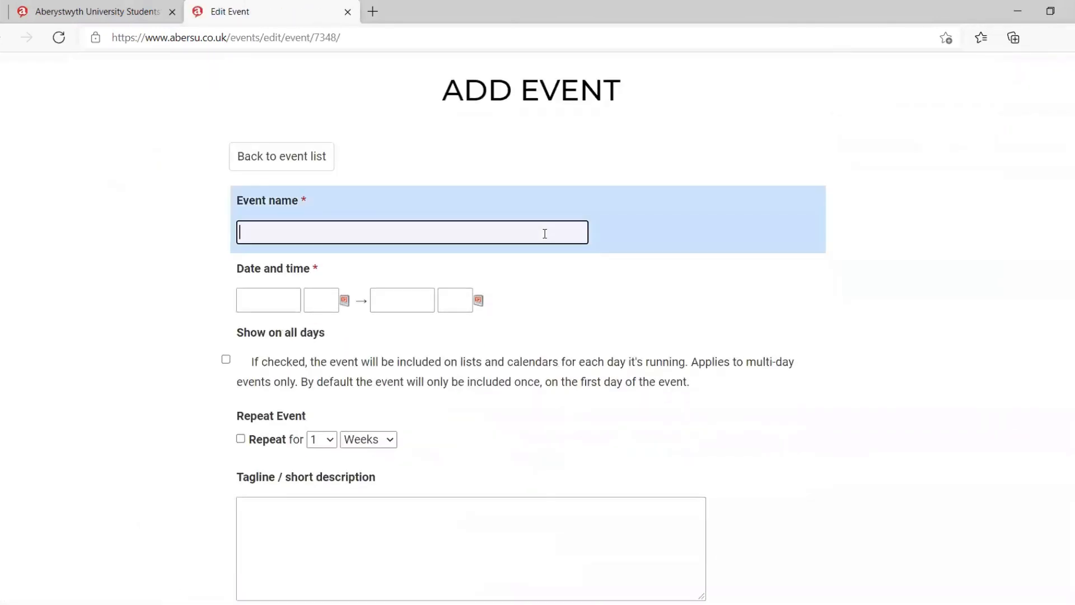
Step: Examine the start and end date and time fields of the new event
{"action": "scroll", "coordinate": [651, 310], "scroll_direction": "down", "scroll_amount": 2}
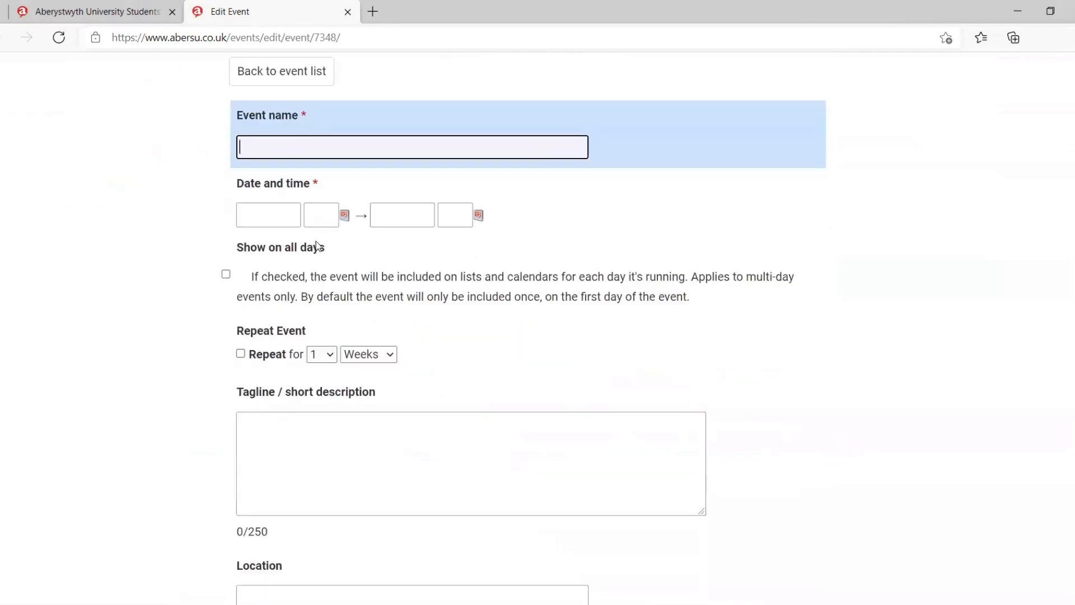
{"action": "left_click", "coordinate": [277, 216]}
{"action": "left_click", "coordinate": [320, 219]}
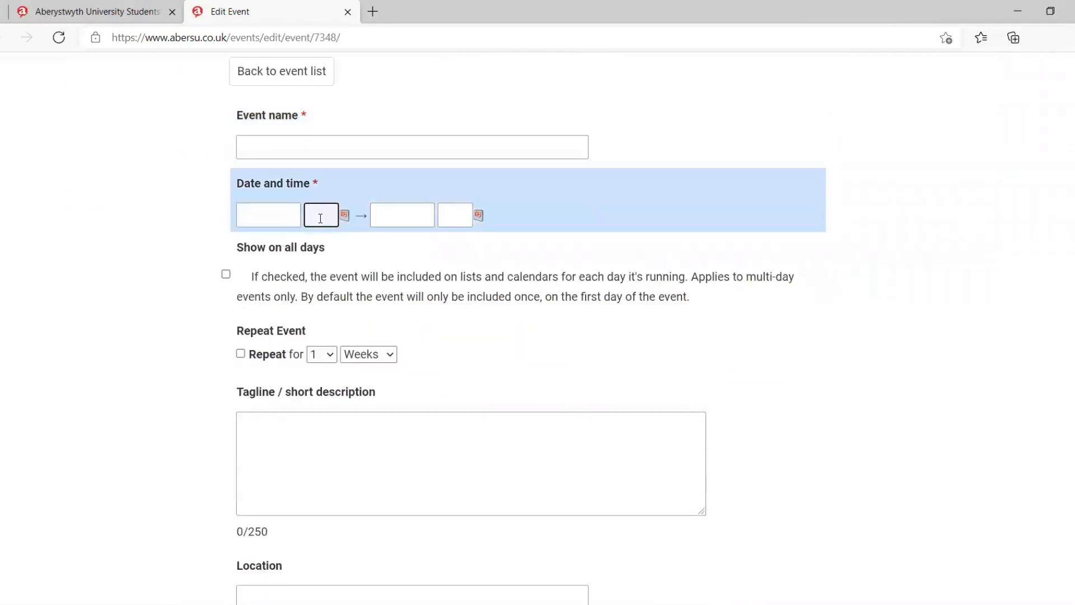
{"action": "left_click", "coordinate": [269, 218]}
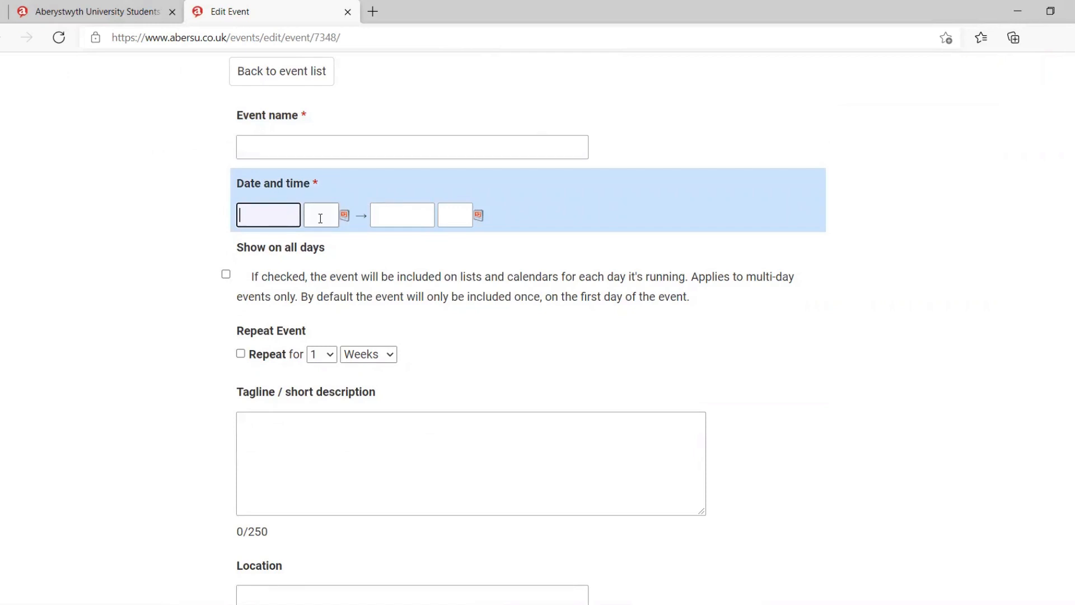
{"action": "left_click", "coordinate": [393, 217]}
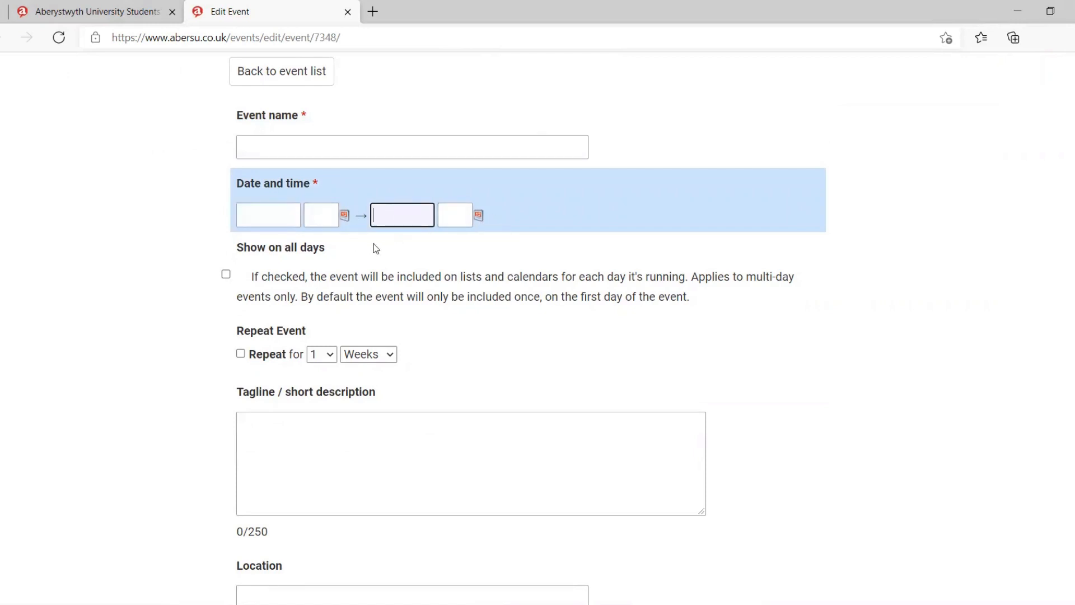
Step: Enable showing the event on all days it is running
{"action": "scroll", "coordinate": [384, 247], "scroll_direction": "down", "scroll_amount": 1}
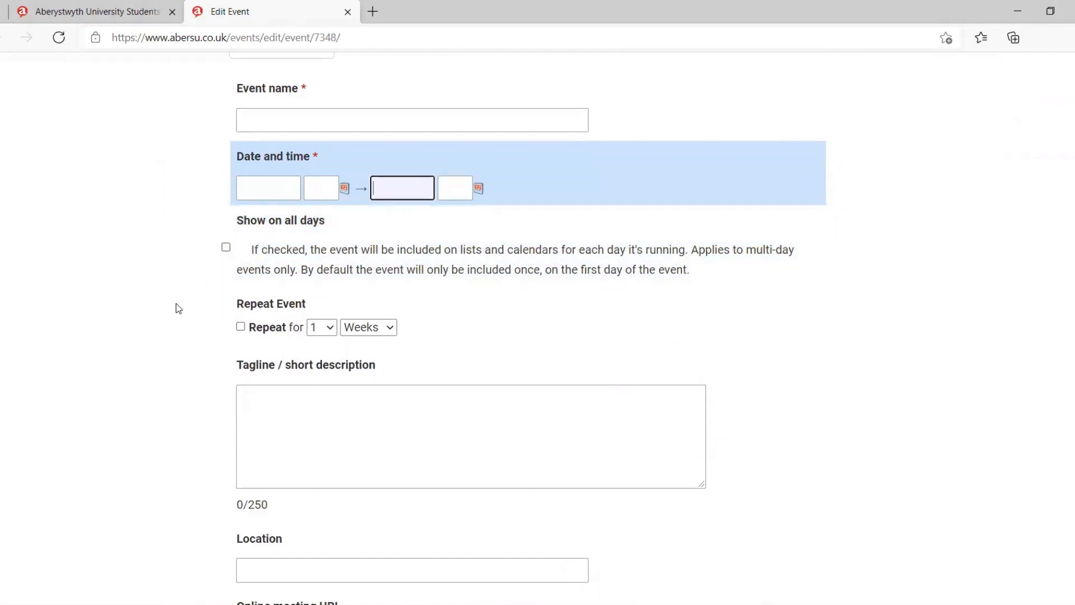
{"action": "scroll", "coordinate": [175, 300], "scroll_direction": "down", "scroll_amount": 1}
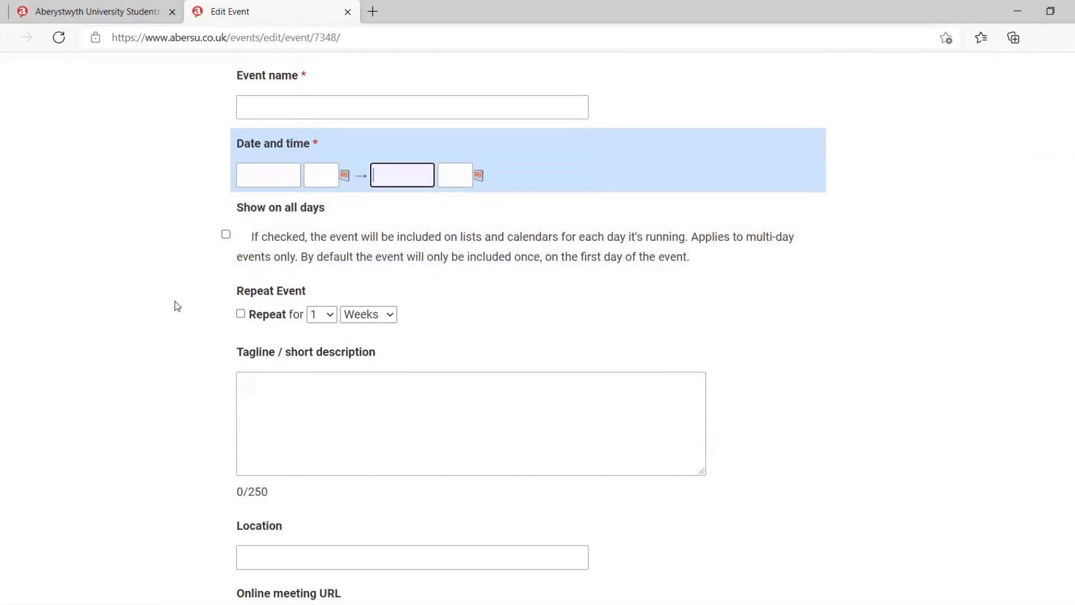
{"action": "left_click", "coordinate": [225, 231]}
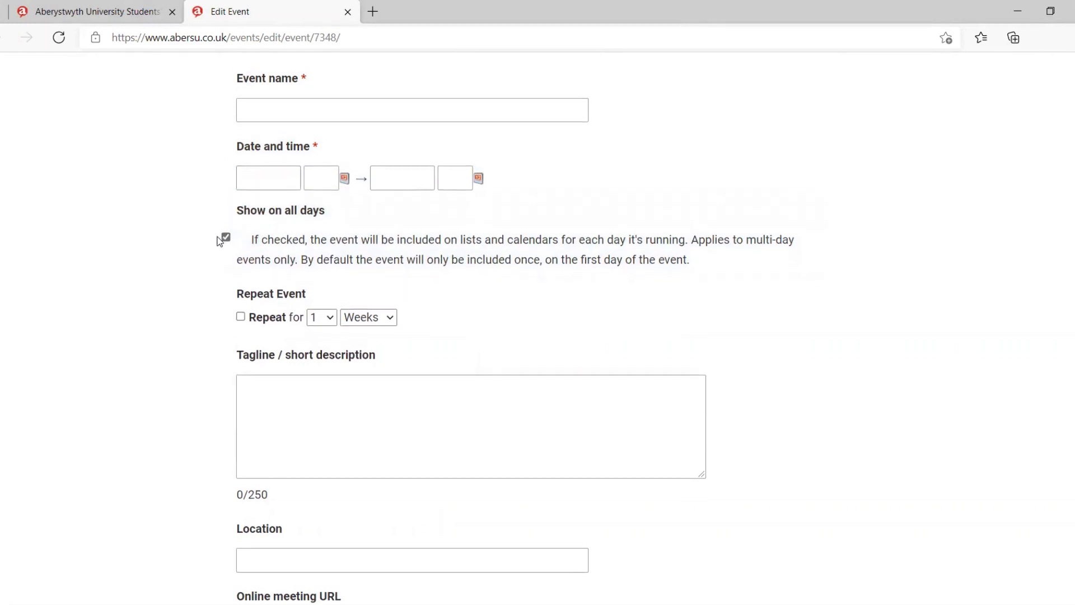
{"action": "scroll", "coordinate": [219, 241], "scroll_direction": "up", "scroll_amount": 1}
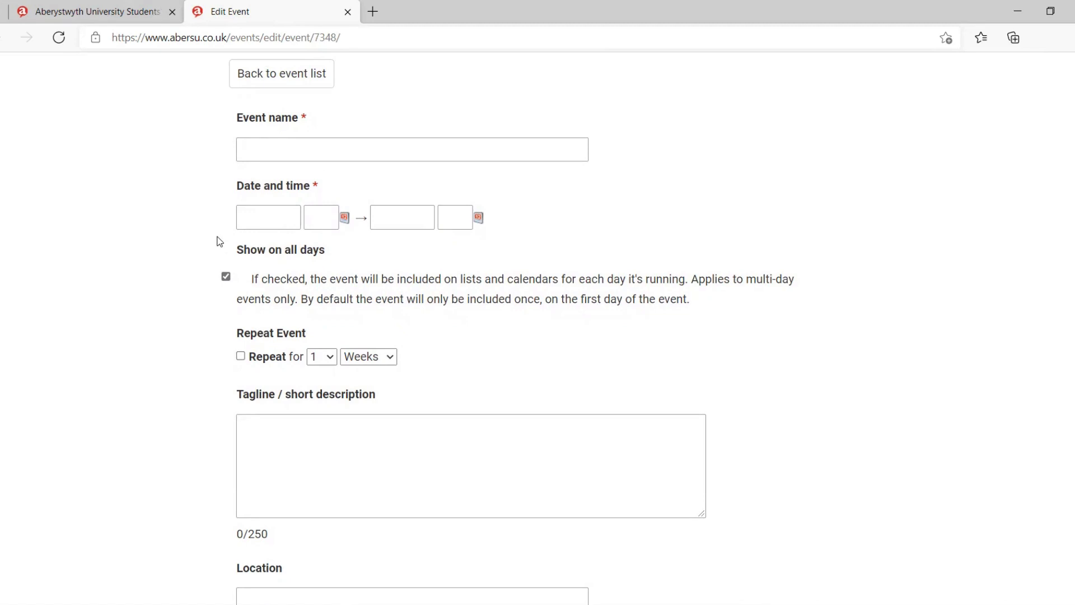
Step: Examine the repeat options and the tagline / short description field of the event form
{"action": "scroll", "coordinate": [219, 241], "scroll_direction": "down", "scroll_amount": 2}
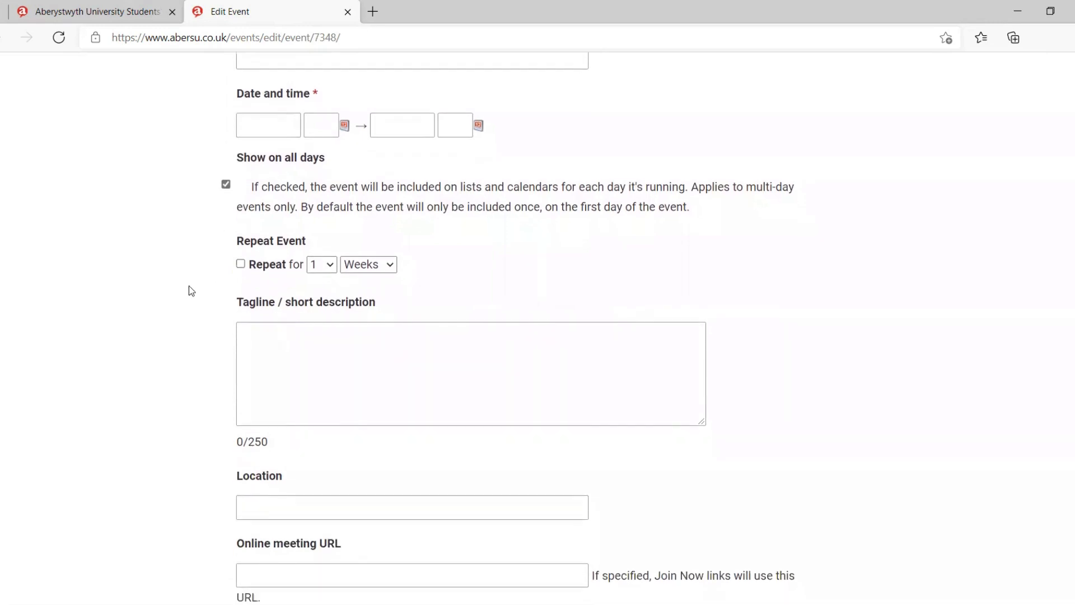
{"action": "scroll", "coordinate": [189, 286], "scroll_direction": "down", "scroll_amount": 1}
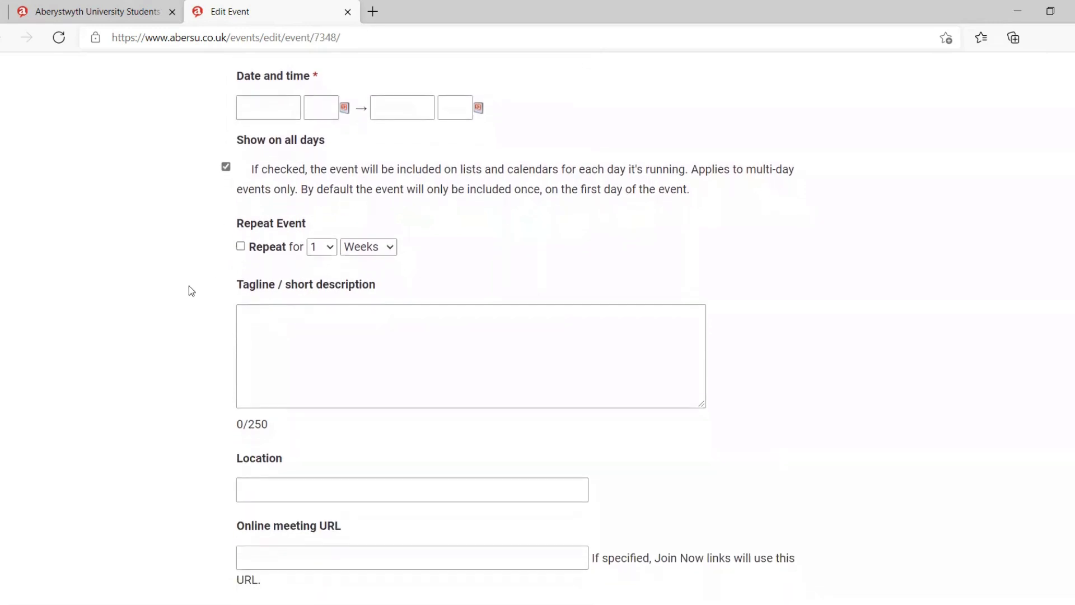
{"action": "scroll", "coordinate": [223, 339], "scroll_direction": "down", "scroll_amount": 1}
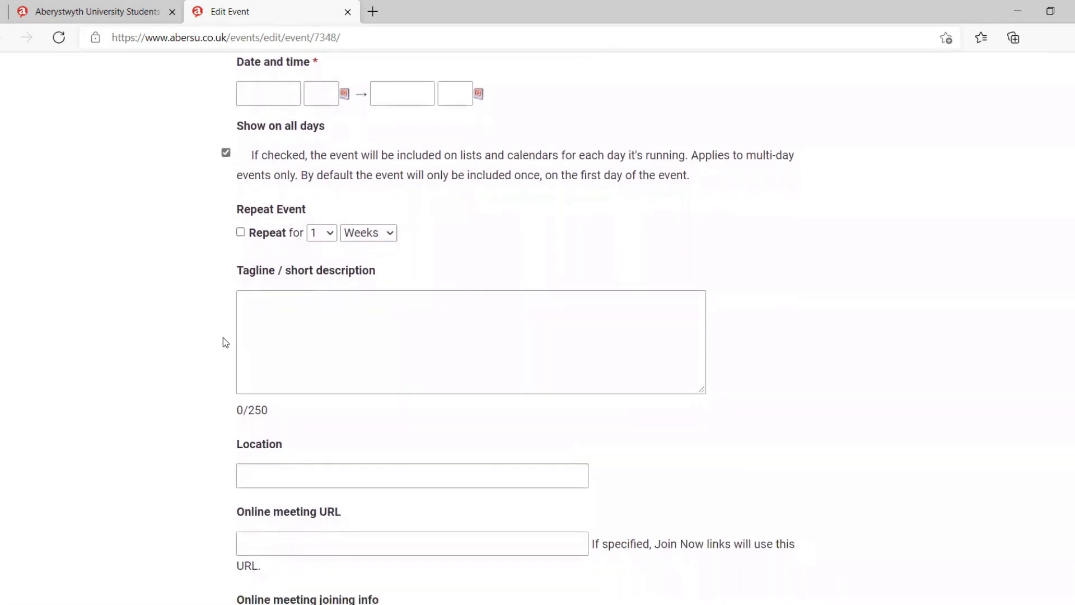
{"action": "left_click", "coordinate": [311, 294]}
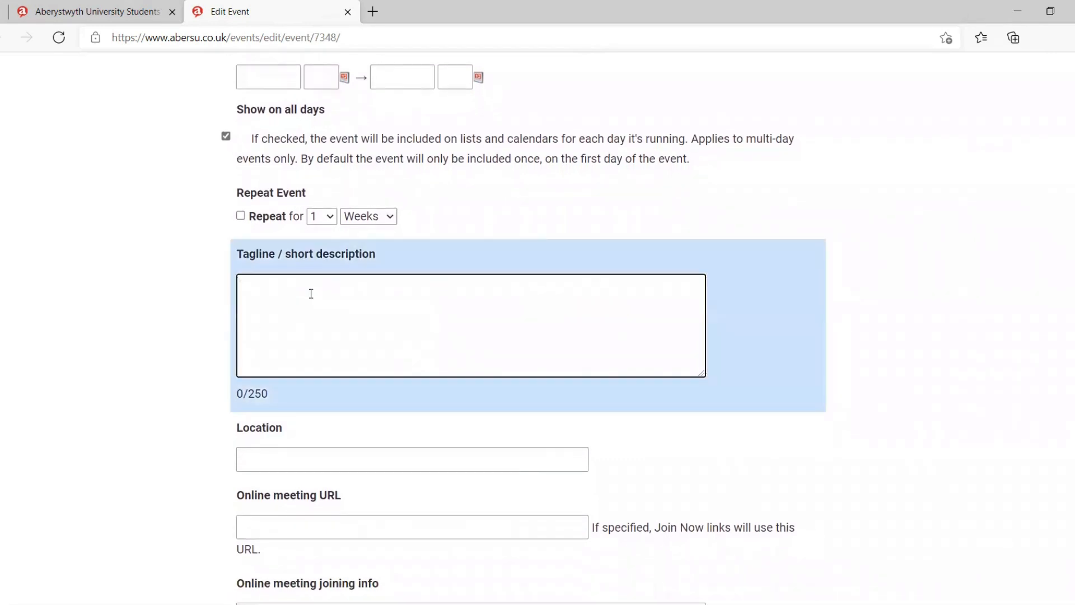
{"action": "scroll", "coordinate": [311, 294], "scroll_direction": "down", "scroll_amount": 1}
{"action": "scroll", "coordinate": [311, 293], "scroll_direction": "down", "scroll_amount": 1}
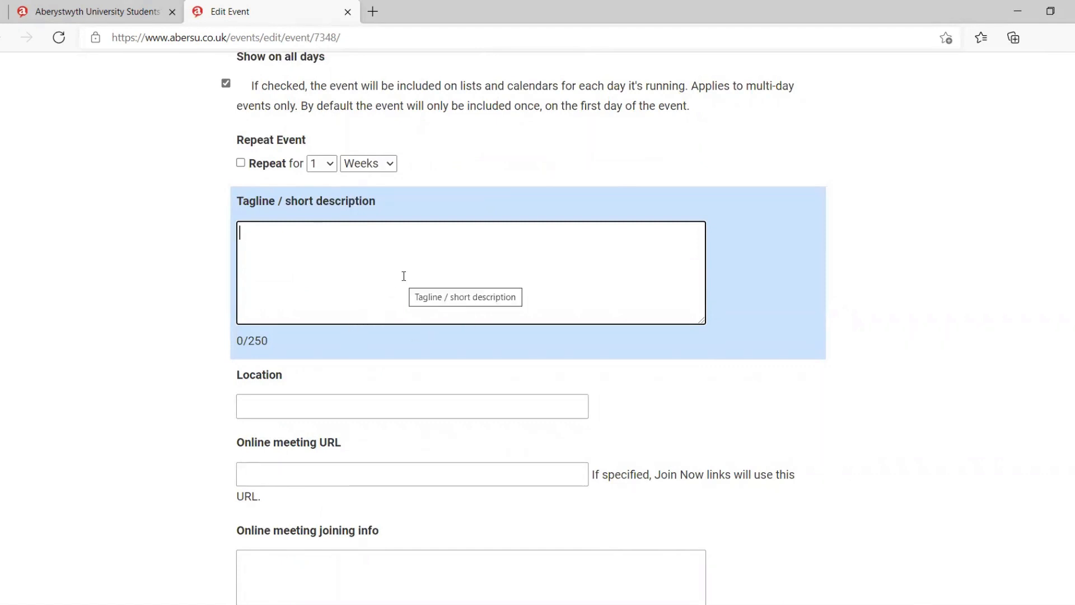
{"action": "scroll", "coordinate": [404, 277], "scroll_direction": "down", "scroll_amount": 3}
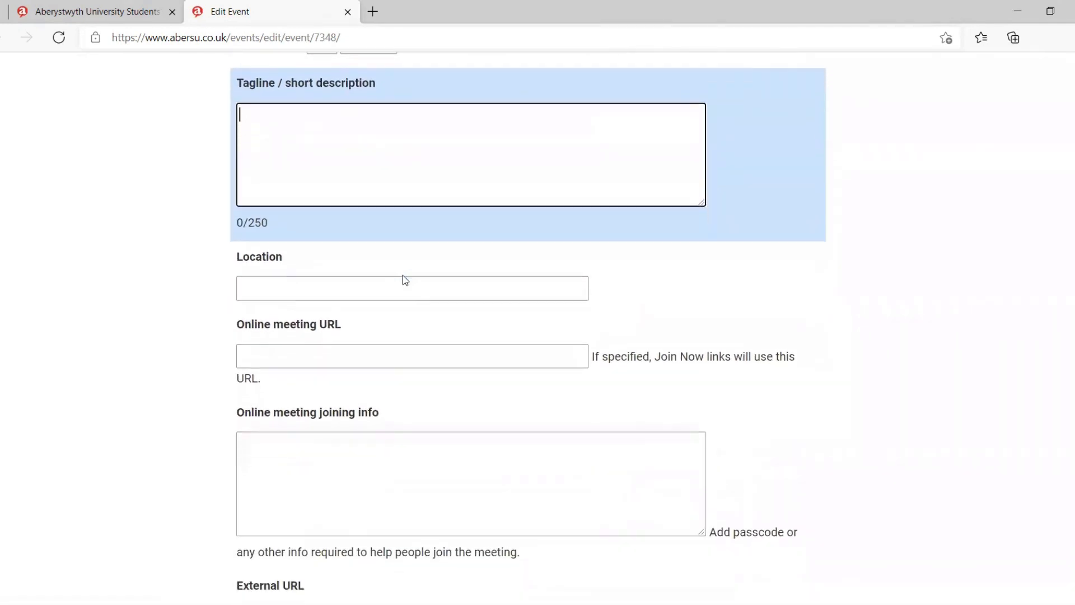
Step: Examine the location and online meeting URL fields
{"action": "left_click", "coordinate": [406, 272]}
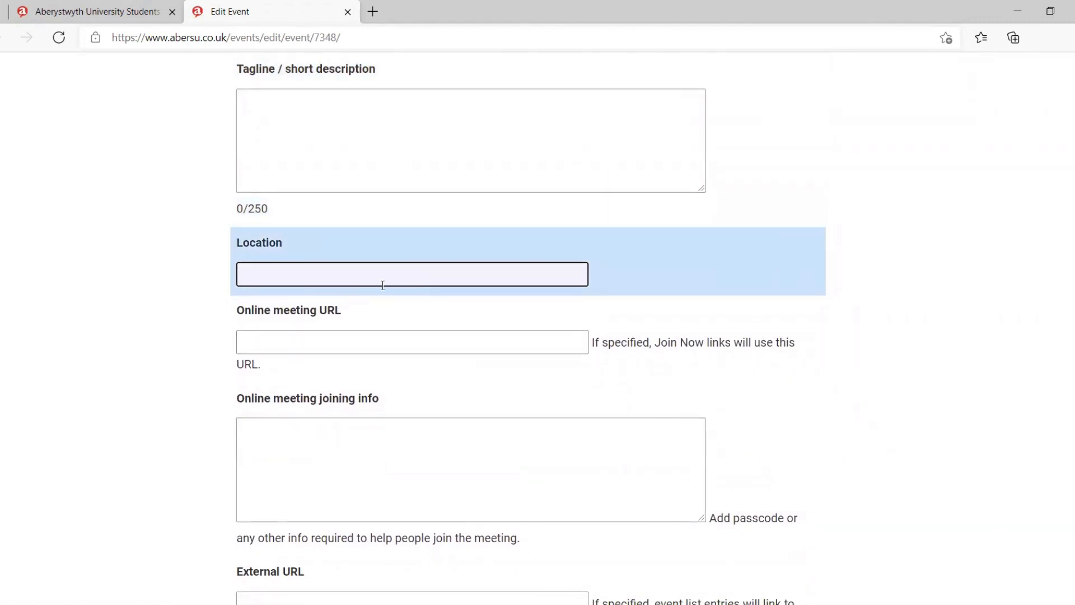
{"action": "scroll", "coordinate": [382, 286], "scroll_direction": "down", "scroll_amount": 1}
{"action": "scroll", "coordinate": [383, 286], "scroll_direction": "down", "scroll_amount": 1}
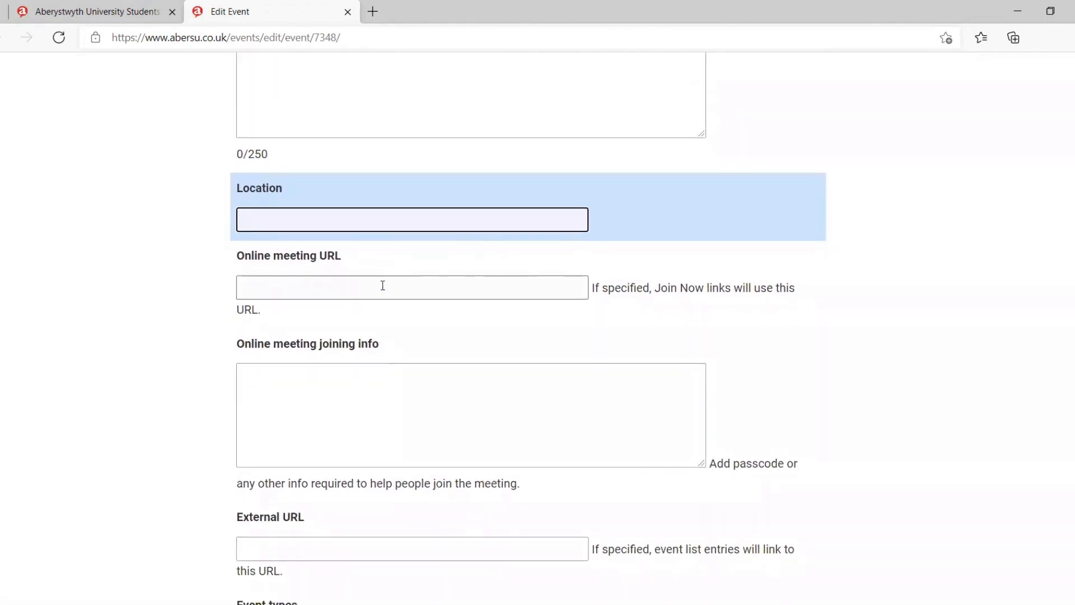
{"action": "left_click", "coordinate": [564, 292]}
{"action": "scroll", "coordinate": [464, 347], "scroll_direction": "down", "scroll_amount": 1}
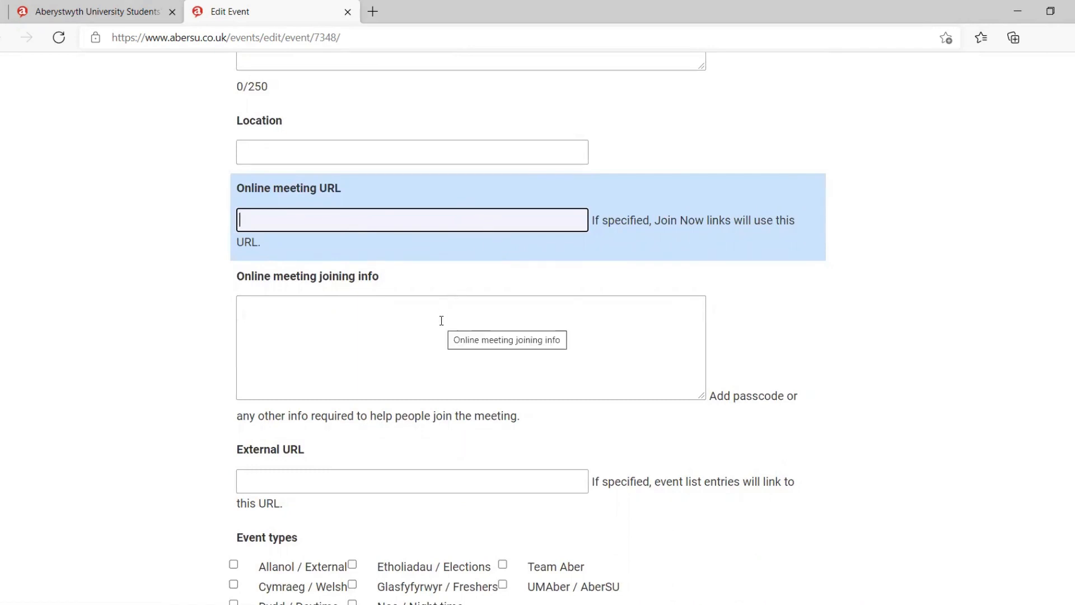
Step: Examine the online meeting joining info and external URL fields
{"action": "scroll", "coordinate": [441, 321], "scroll_direction": "down", "scroll_amount": 1}
{"action": "left_click", "coordinate": [538, 224]}
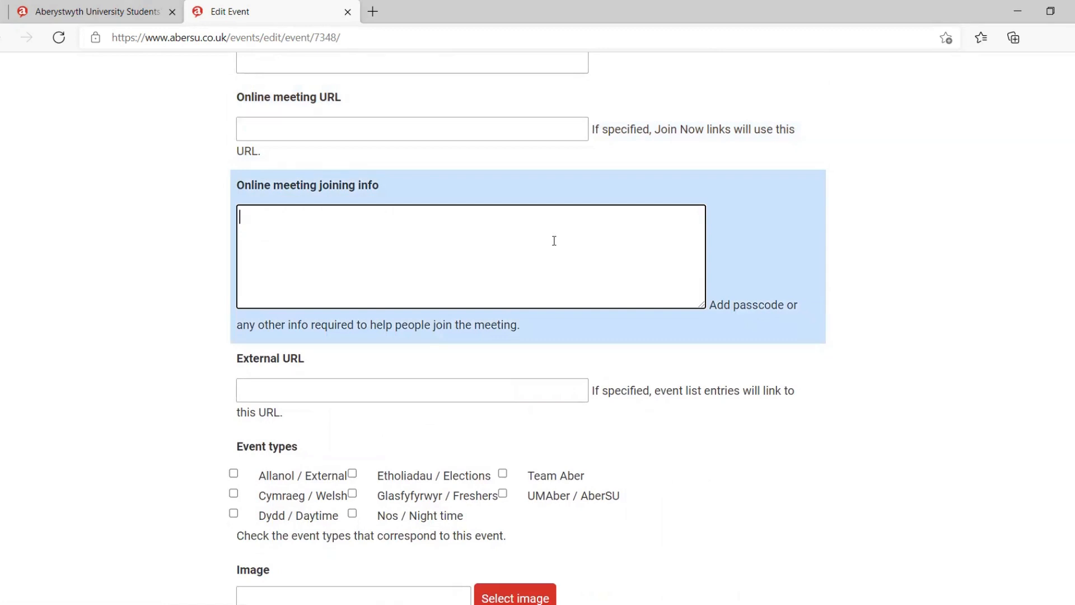
{"action": "scroll", "coordinate": [553, 241], "scroll_direction": "down", "scroll_amount": 1}
{"action": "scroll", "coordinate": [554, 241], "scroll_direction": "down", "scroll_amount": 3}
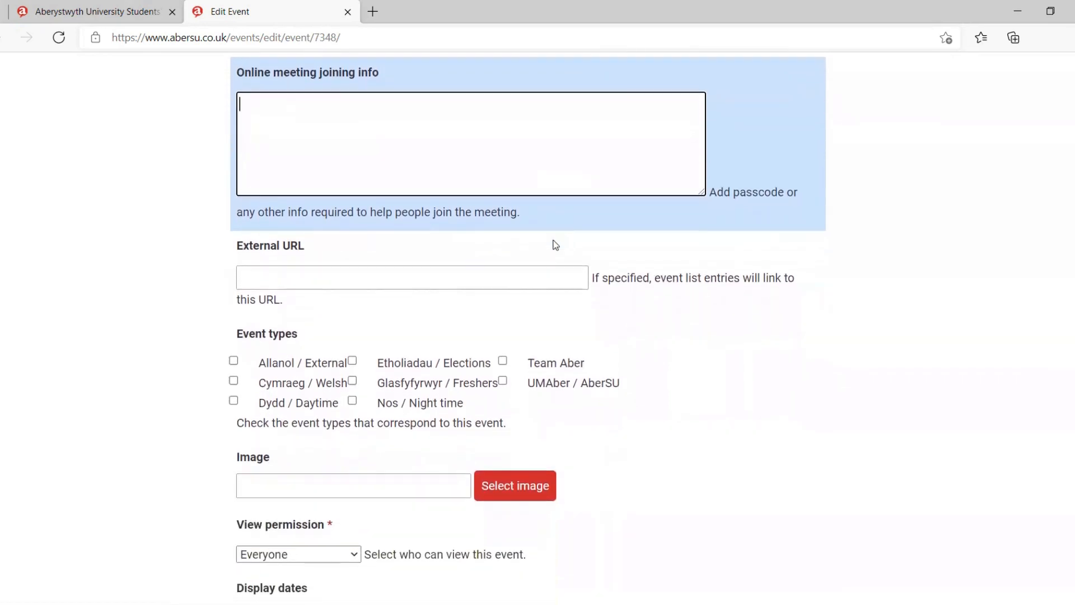
{"action": "scroll", "coordinate": [554, 241], "scroll_direction": "down", "scroll_amount": 1}
{"action": "left_click", "coordinate": [512, 264]}
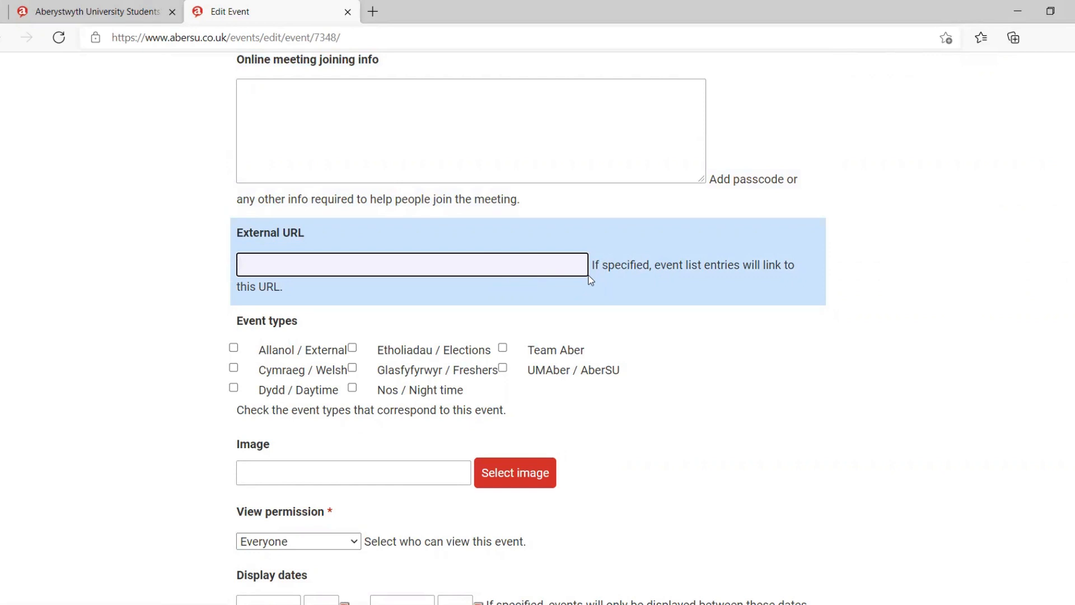
{"action": "scroll", "coordinate": [589, 279], "scroll_direction": "down", "scroll_amount": 2}
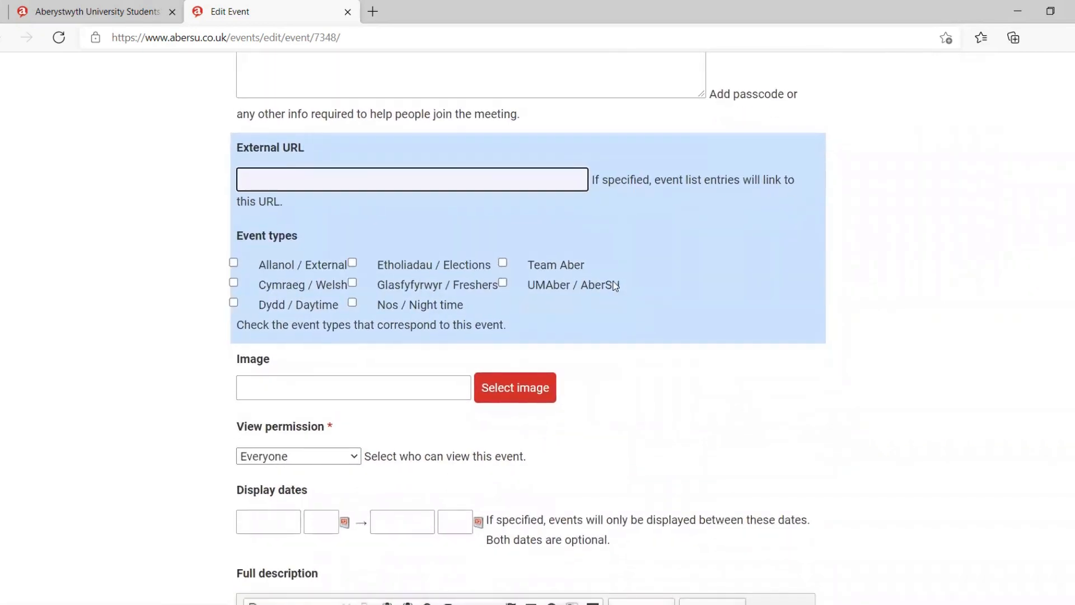
Step: Mark the event as the Team Aber event type and clear that choice again
{"action": "left_click", "coordinate": [717, 323]}
{"action": "scroll", "coordinate": [695, 323], "scroll_direction": "down", "scroll_amount": 1}
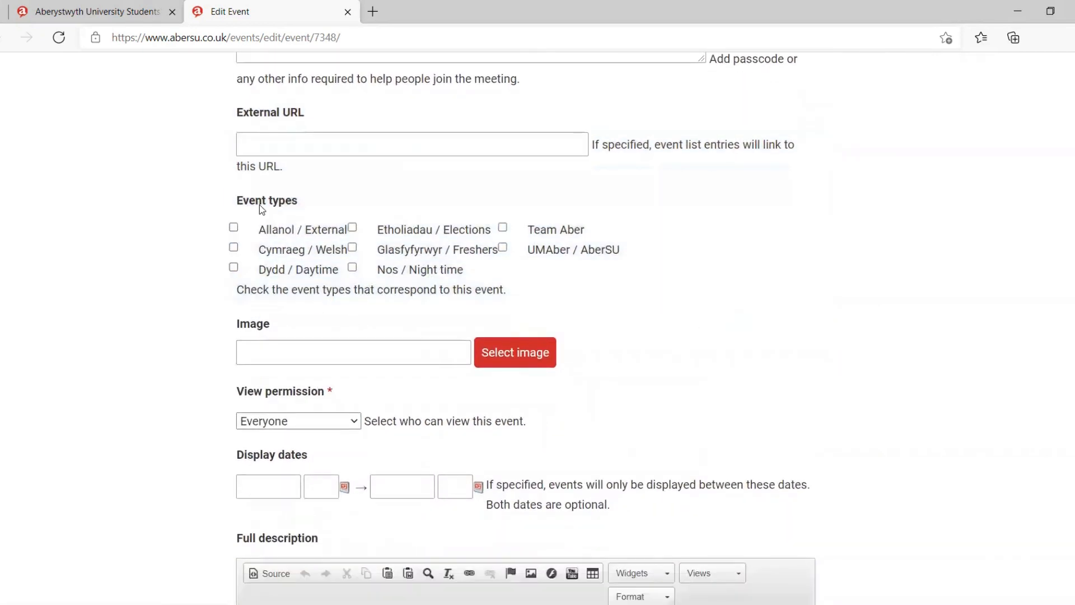
{"action": "left_click", "coordinate": [294, 213]}
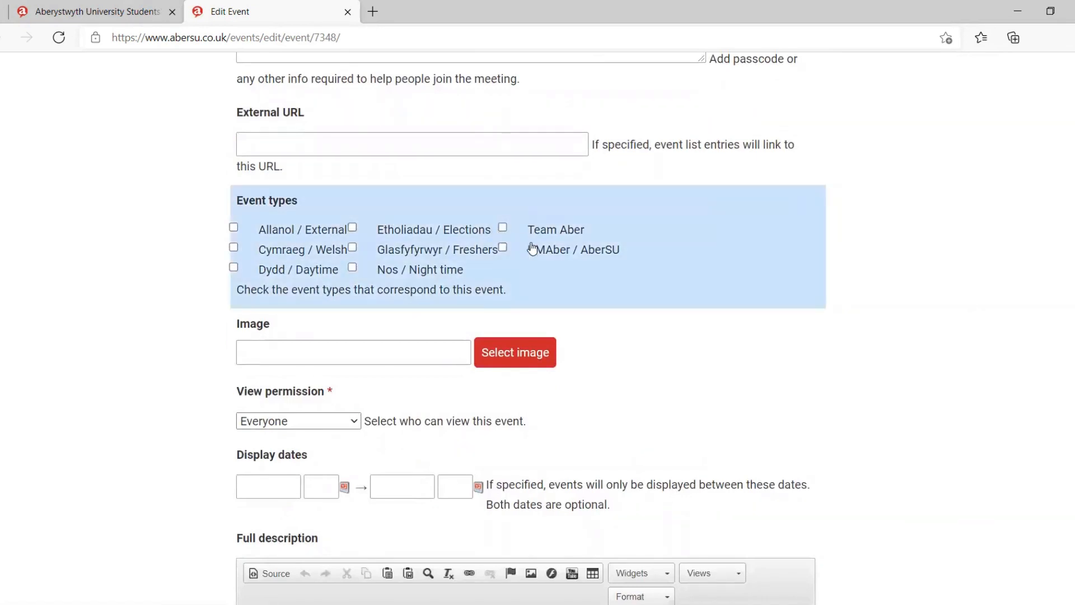
{"action": "left_click", "coordinate": [503, 228]}
{"action": "left_click", "coordinate": [234, 247]}
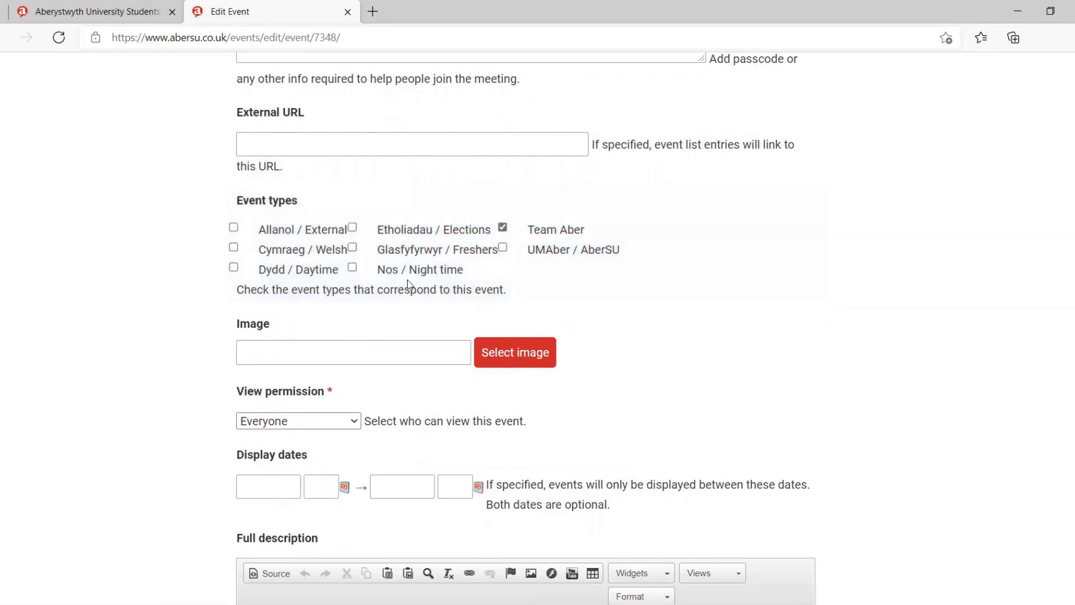
{"action": "scroll", "coordinate": [392, 280], "scroll_direction": "down", "scroll_amount": 1}
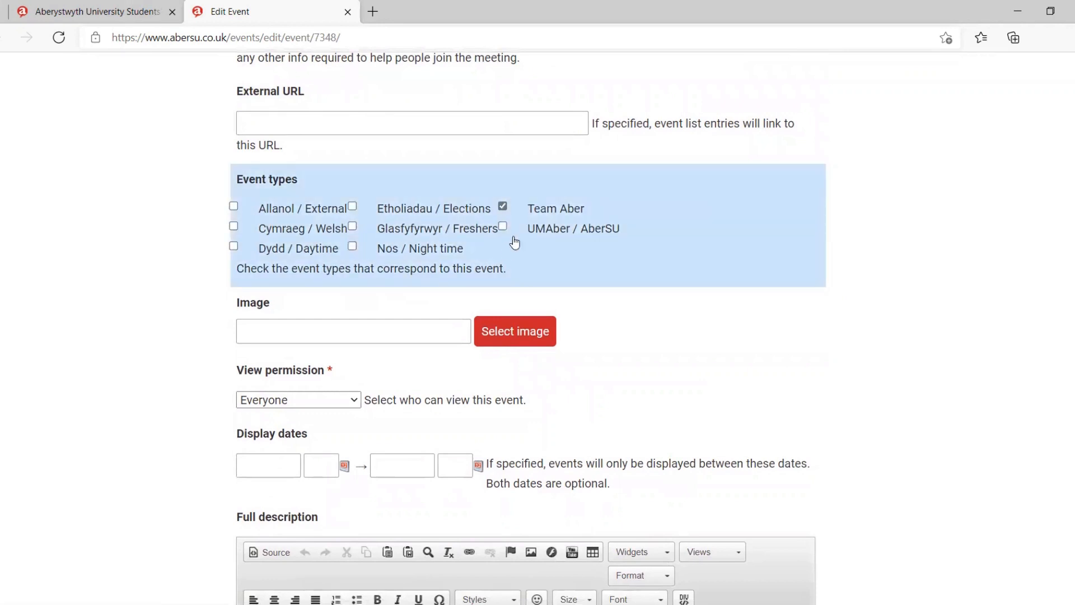
{"action": "left_click", "coordinate": [503, 207]}
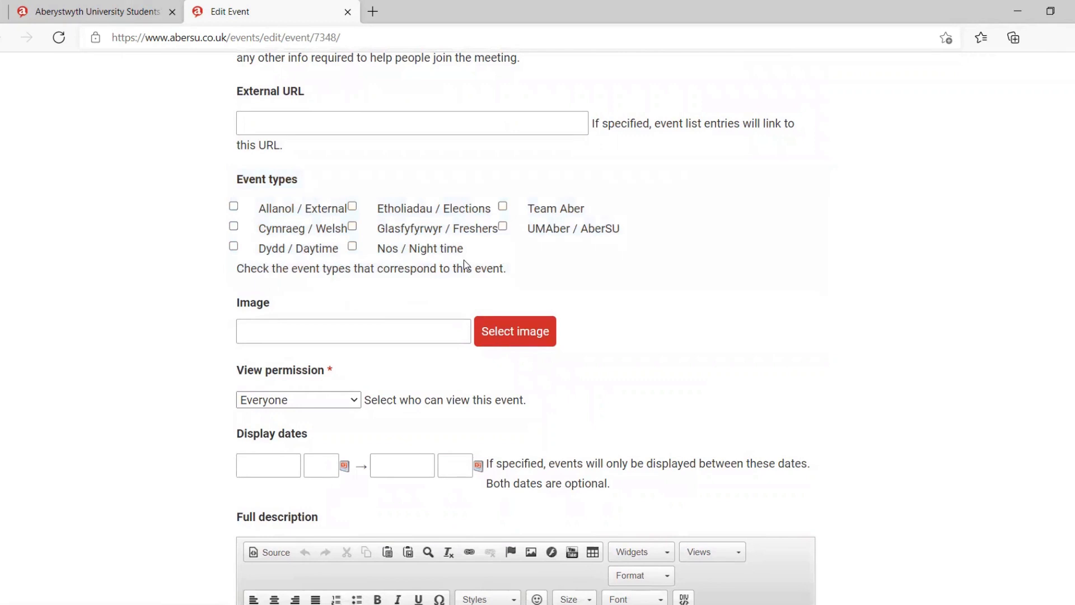
Step: Examine the event's image option, the available view permission choices and the display dates fields
{"action": "scroll", "coordinate": [464, 261], "scroll_direction": "down", "scroll_amount": 1}
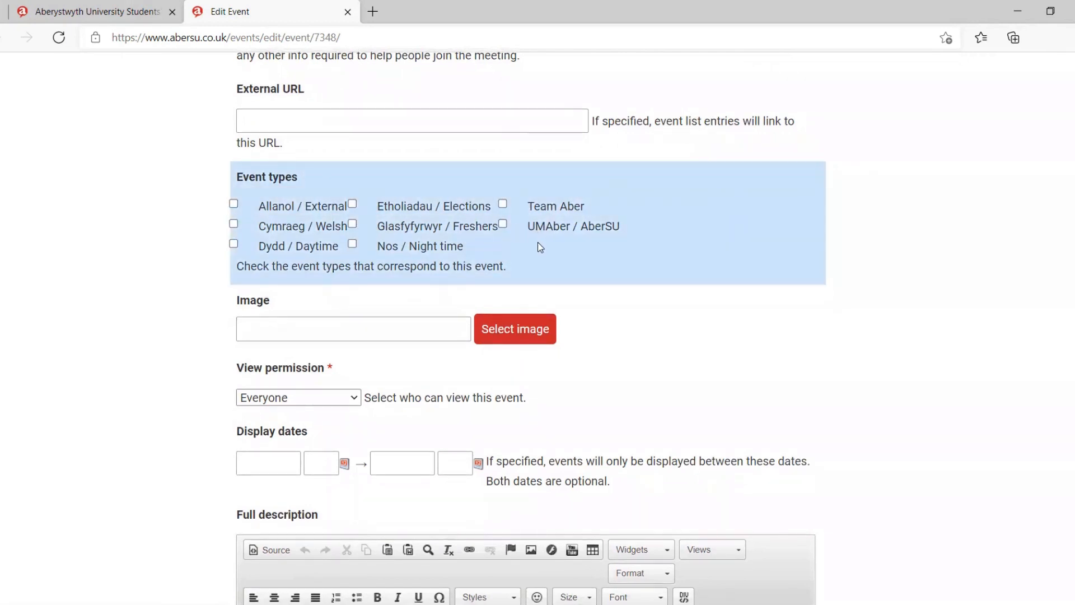
{"action": "scroll", "coordinate": [538, 242], "scroll_direction": "down", "scroll_amount": 1}
{"action": "scroll", "coordinate": [512, 325], "scroll_direction": "down", "scroll_amount": 2}
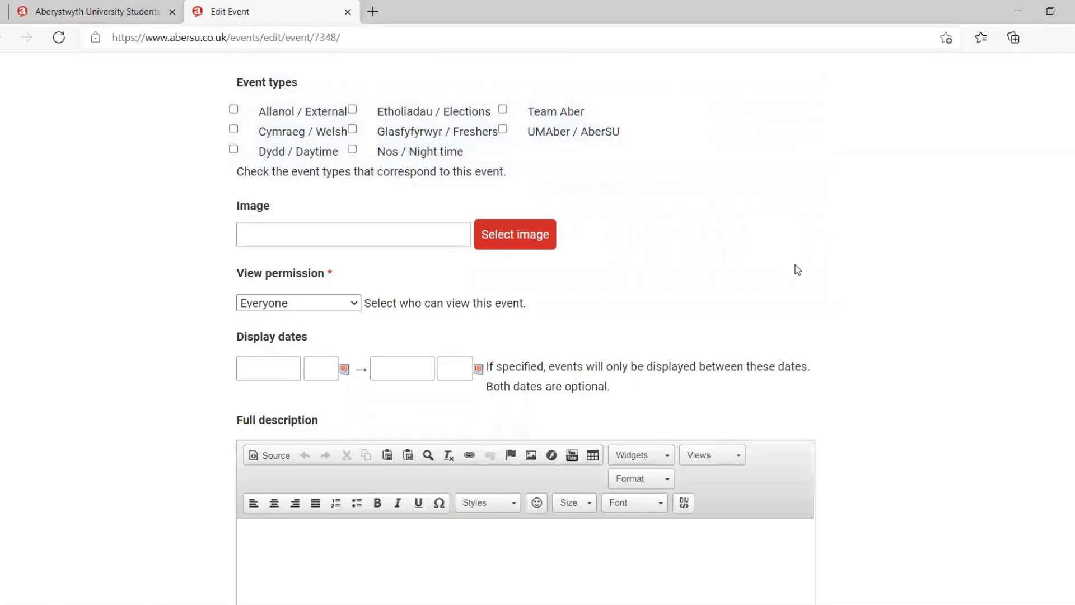
{"action": "scroll", "coordinate": [798, 270], "scroll_direction": "down", "scroll_amount": 3}
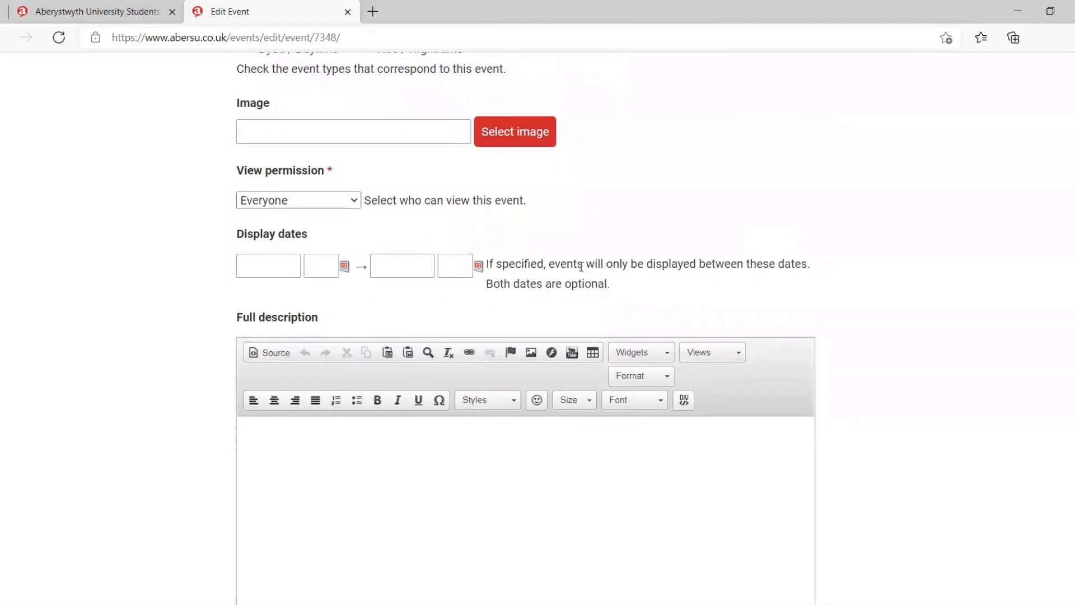
{"action": "left_click", "coordinate": [353, 203]}
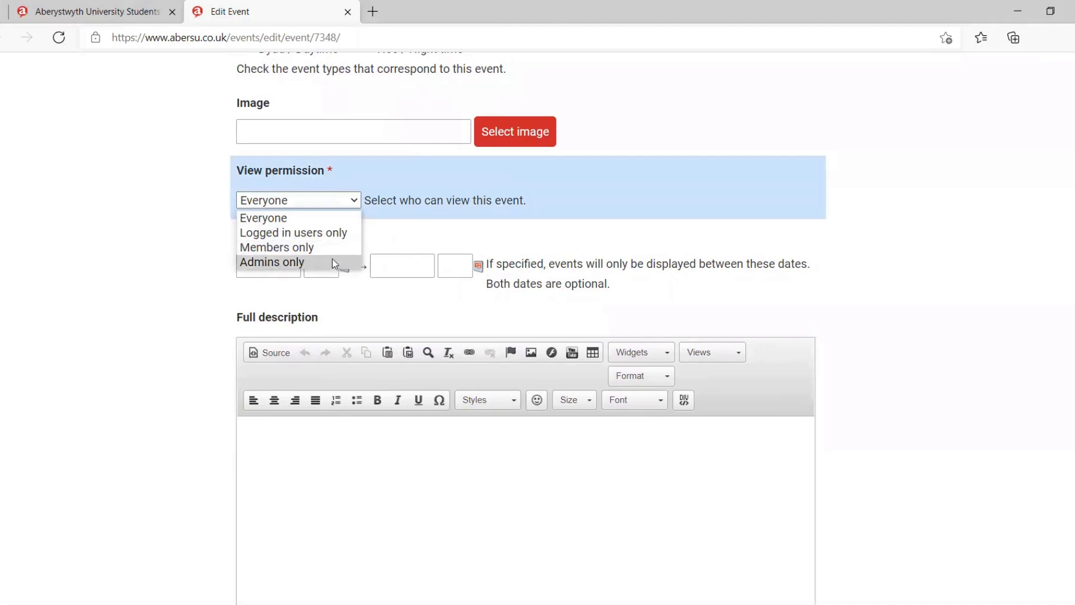
{"action": "left_click", "coordinate": [354, 201]}
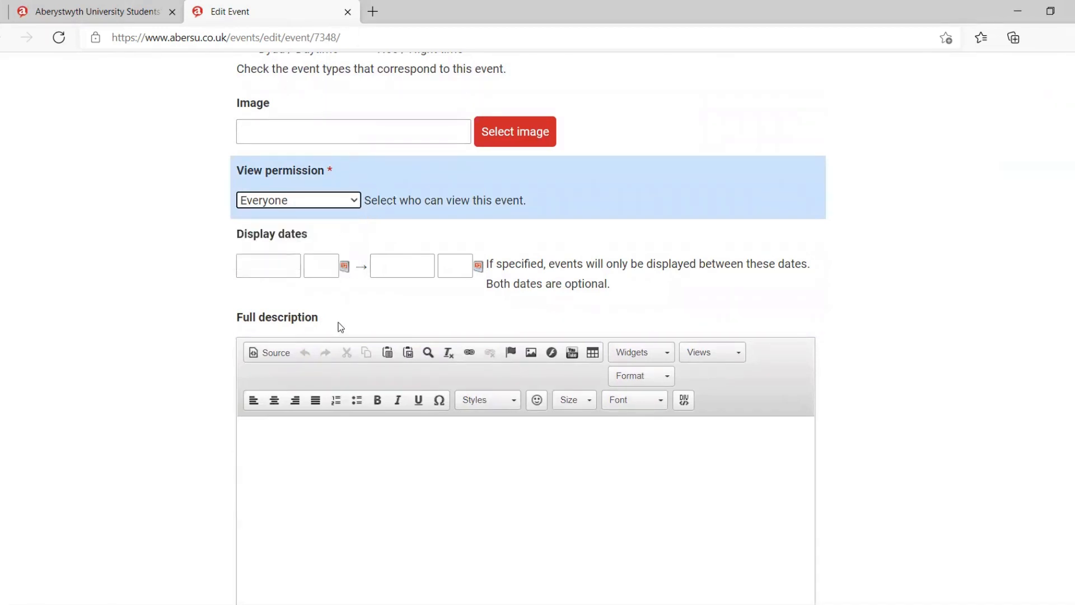
{"action": "scroll", "coordinate": [336, 324], "scroll_direction": "down", "scroll_amount": 2}
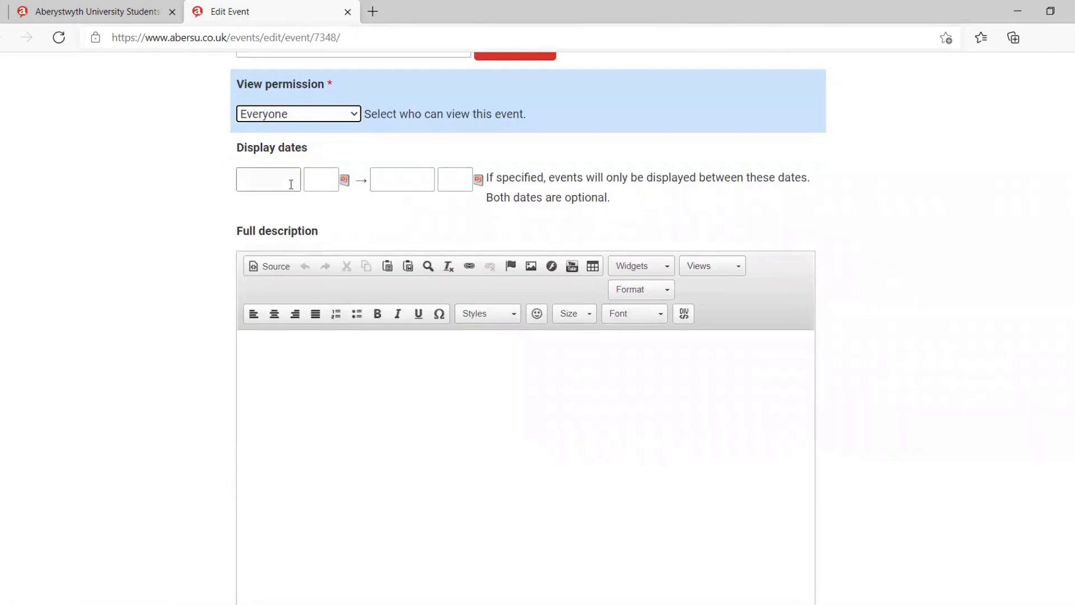
{"action": "left_click", "coordinate": [267, 181]}
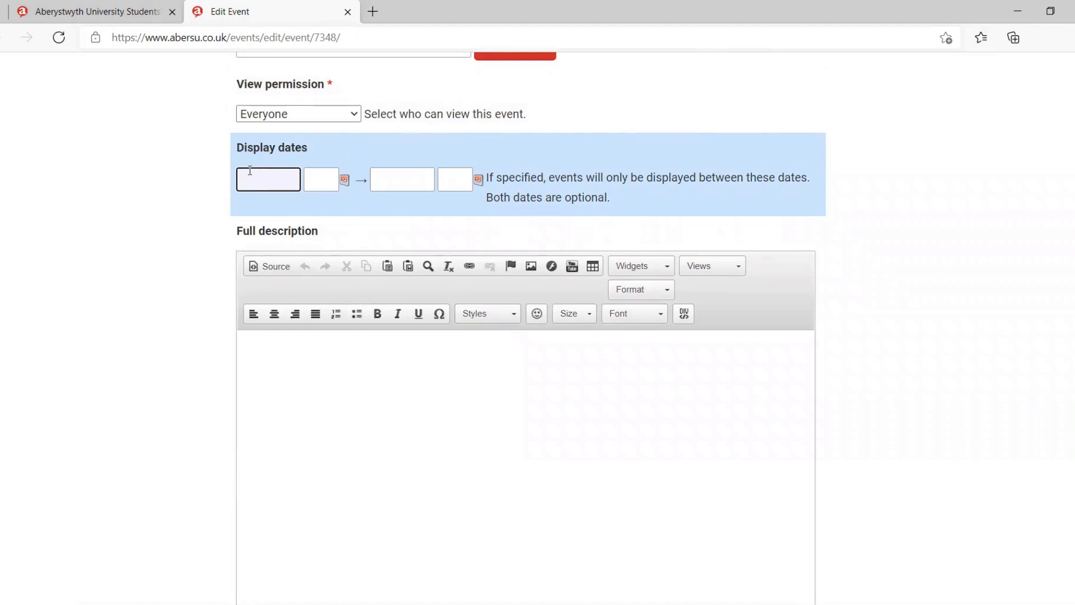
Step: Examine the start and end fields of the display dates and compare them with the event's date and time fields
{"action": "left_click", "coordinate": [330, 179]}
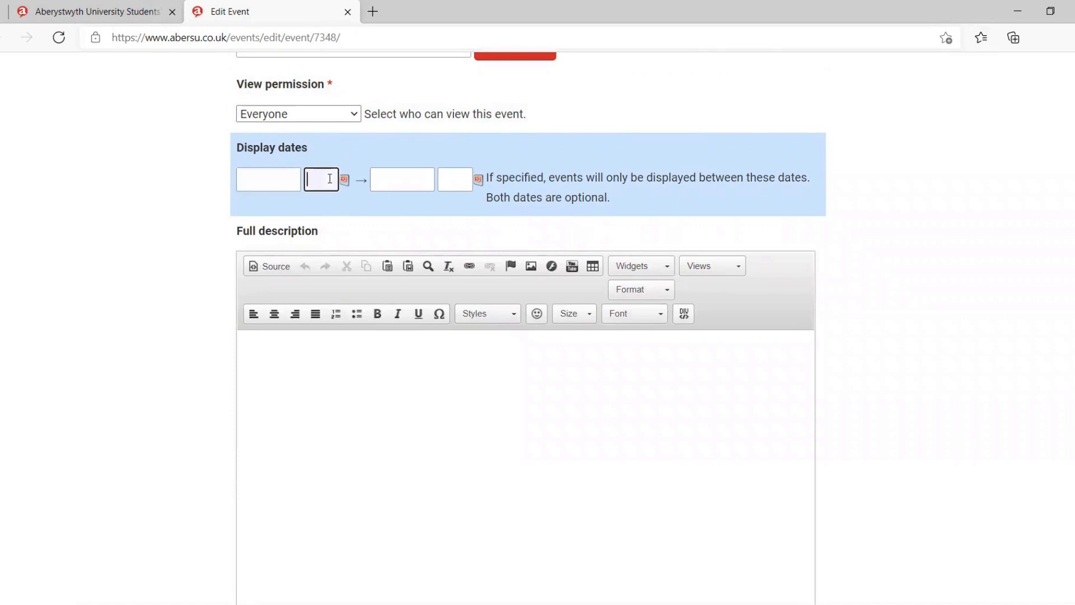
{"action": "scroll", "coordinate": [330, 178], "scroll_direction": "up", "scroll_amount": 1}
{"action": "left_click", "coordinate": [415, 199]}
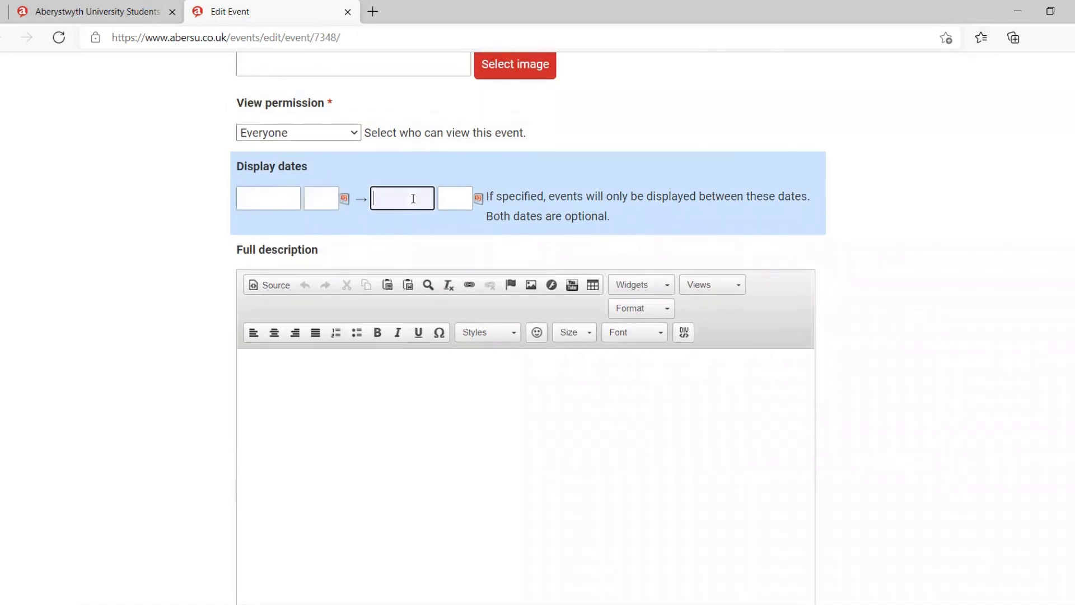
{"action": "left_click", "coordinate": [453, 201]}
{"action": "scroll", "coordinate": [404, 253], "scroll_direction": "up", "scroll_amount": 4}
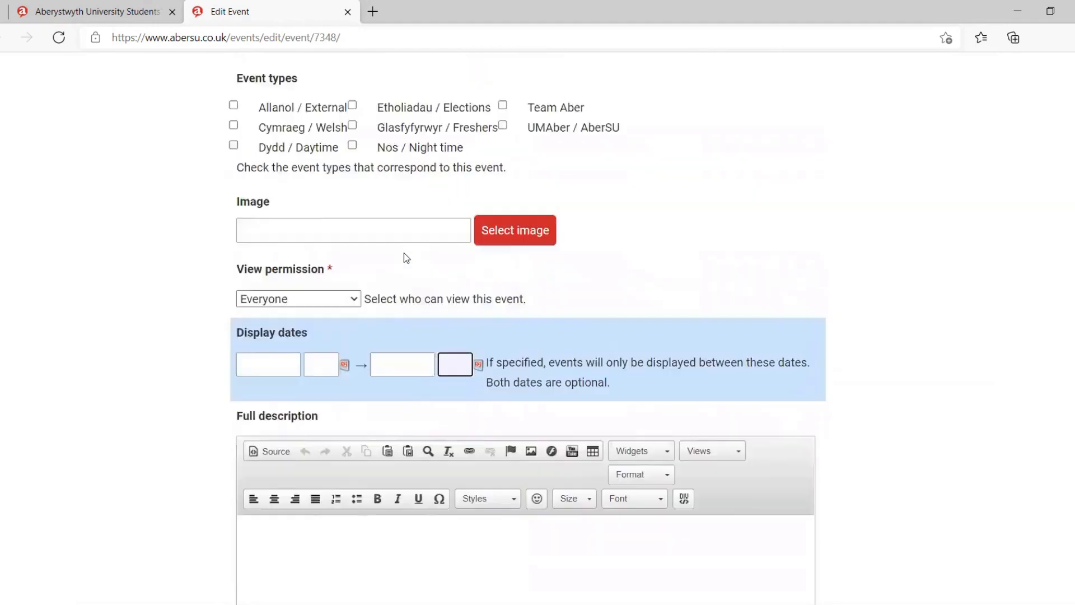
{"action": "scroll", "coordinate": [366, 427], "scroll_direction": "up", "scroll_amount": 10}
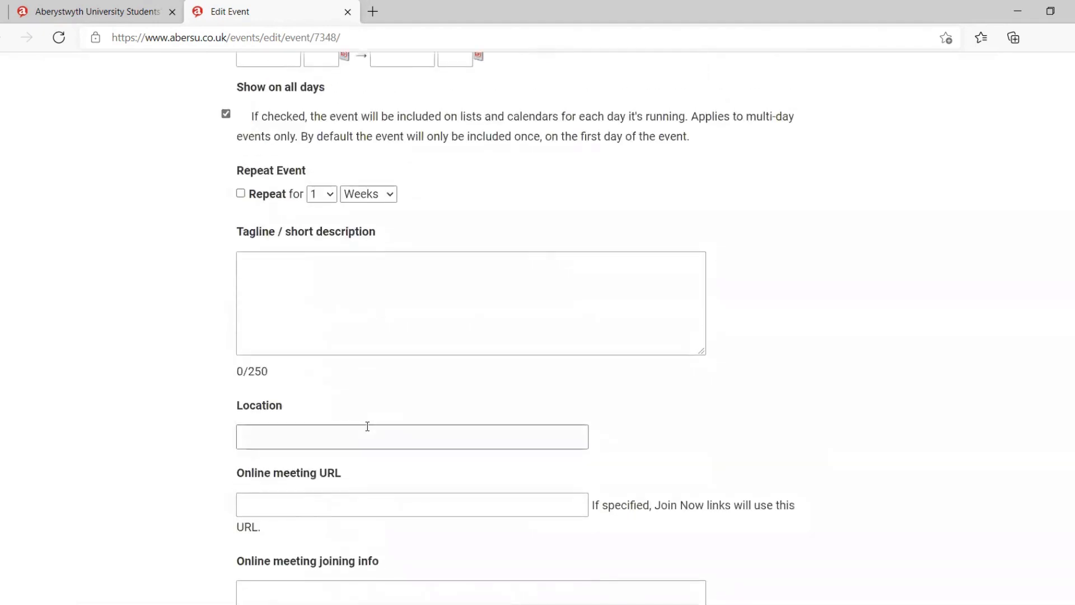
{"action": "left_click", "coordinate": [287, 275]}
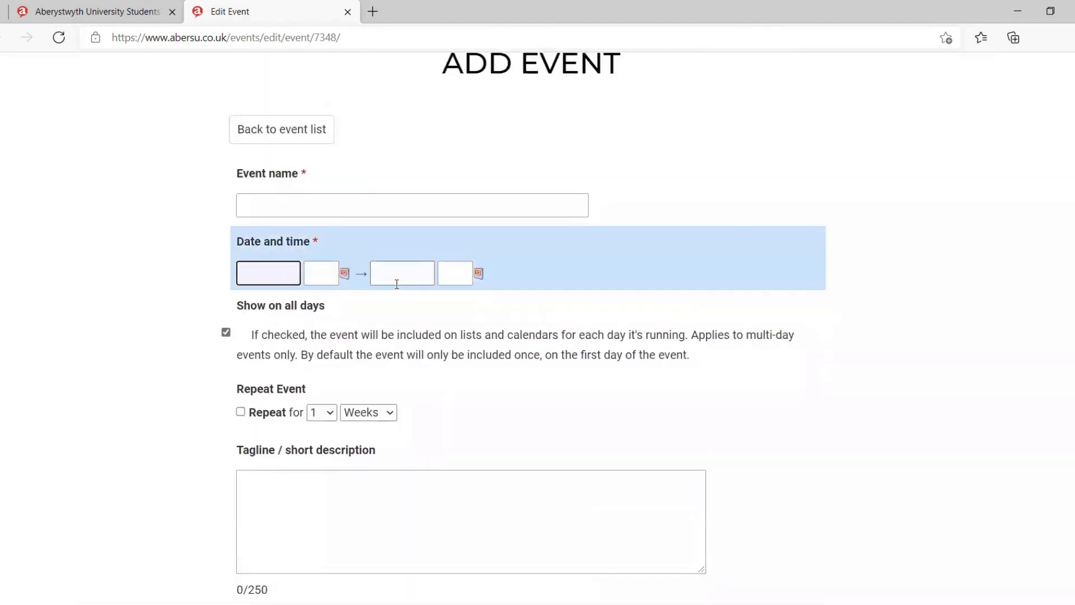
{"action": "scroll", "coordinate": [398, 277], "scroll_direction": "down", "scroll_amount": 20}
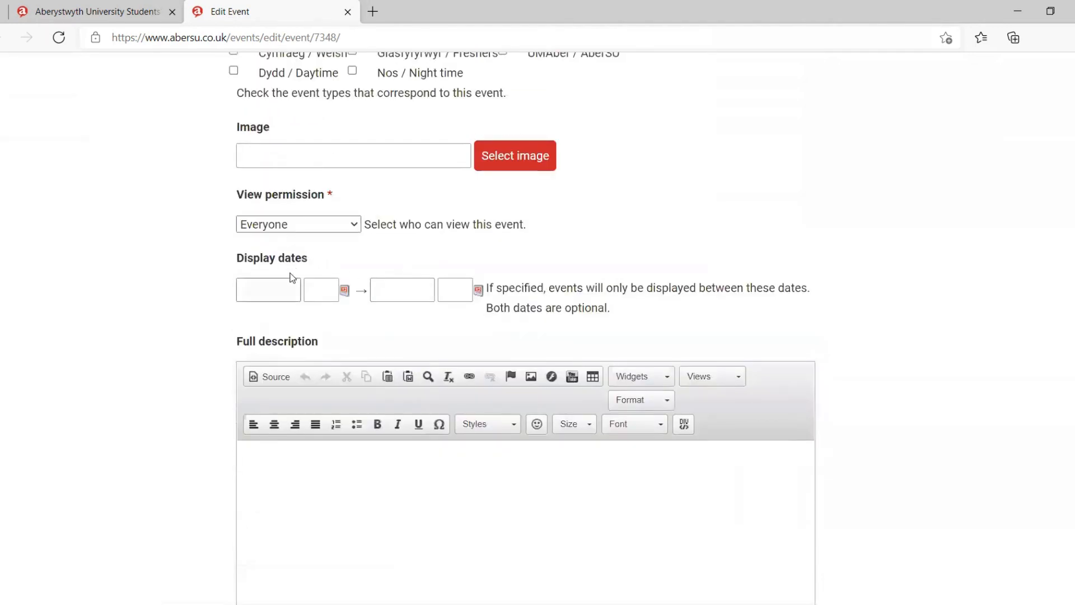
{"action": "left_click", "coordinate": [281, 287]}
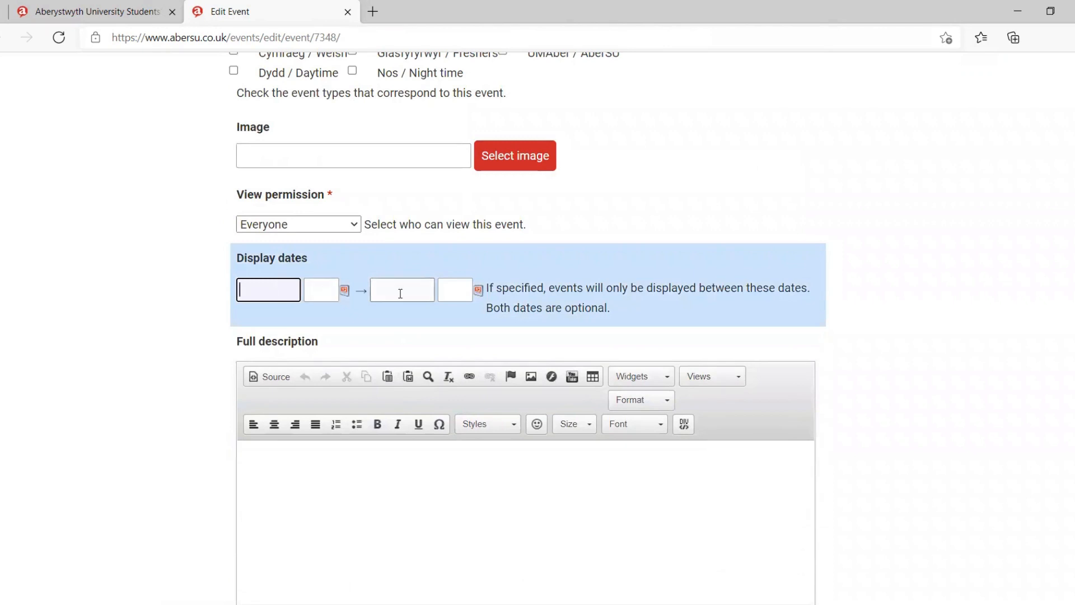
Step: Examine the full description editor with its formatting tools and the form's save option
{"action": "scroll", "coordinate": [401, 293], "scroll_direction": "down", "scroll_amount": 2}
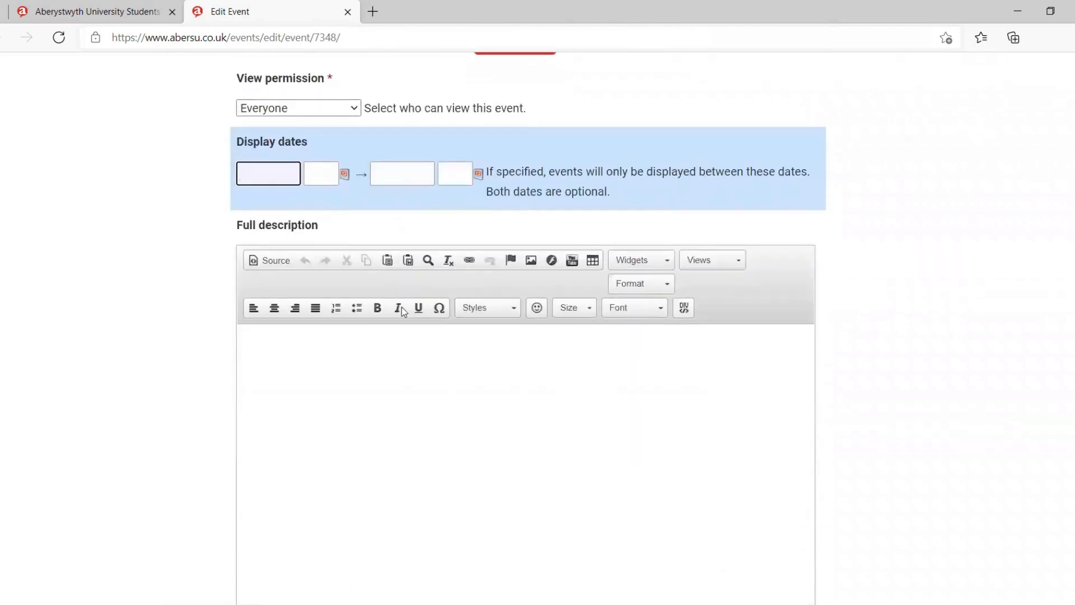
{"action": "left_click", "coordinate": [396, 375]}
{"action": "scroll", "coordinate": [396, 374], "scroll_direction": "down", "scroll_amount": 2}
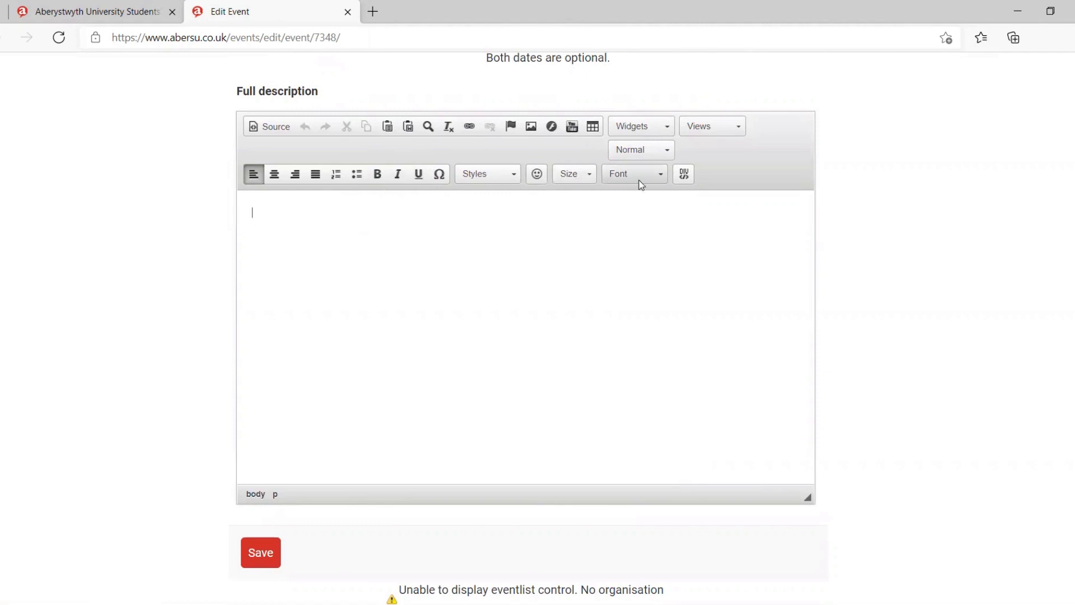
{"action": "left_click", "coordinate": [533, 126]}
{"action": "left_click", "coordinate": [683, 163]}
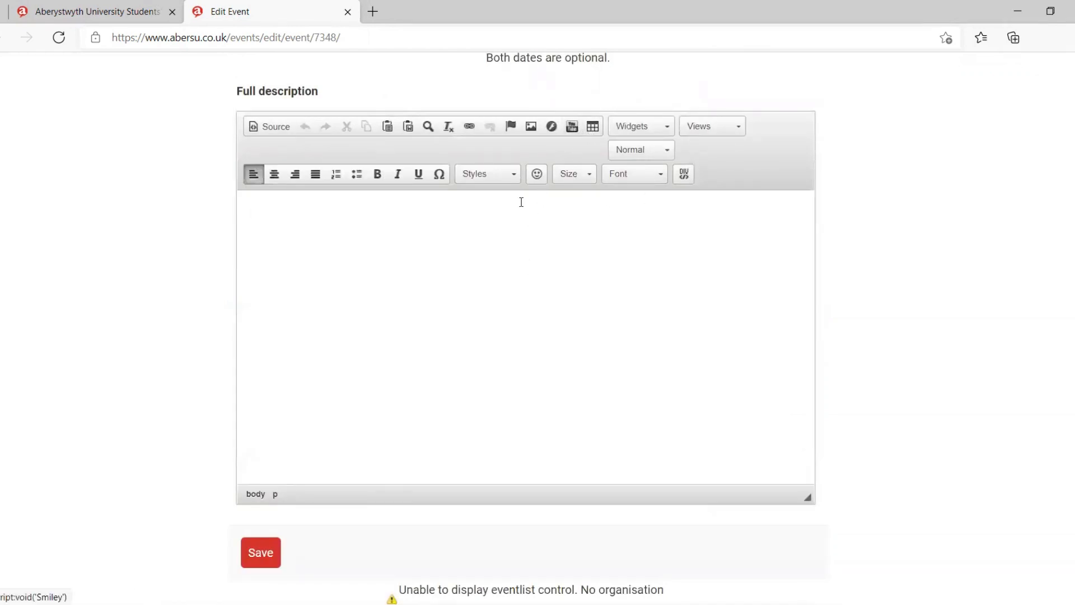
{"action": "scroll", "coordinate": [375, 285], "scroll_direction": "down", "scroll_amount": 2}
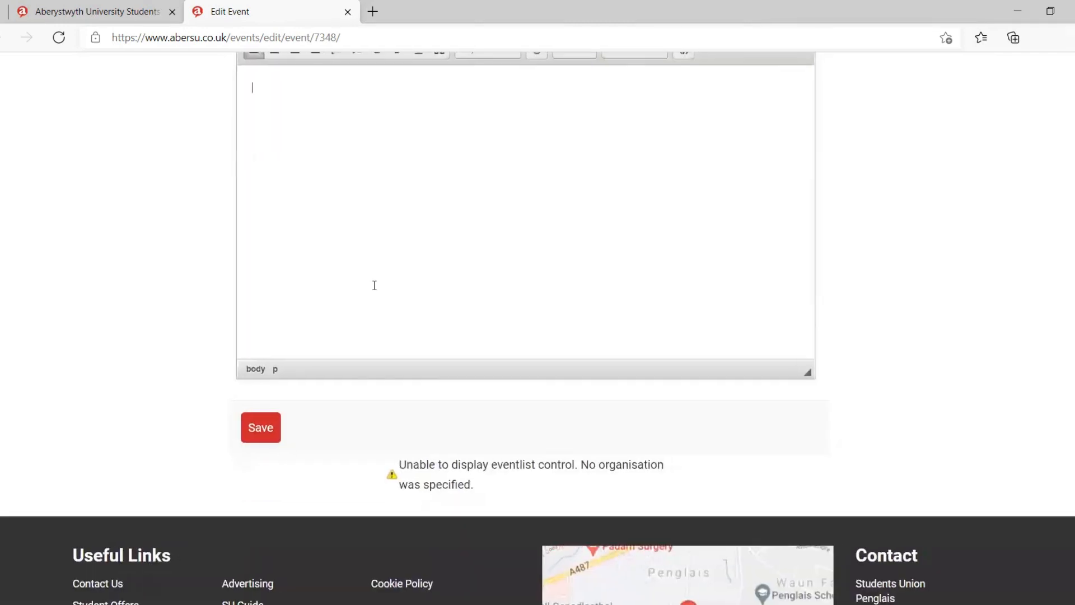
{"action": "scroll", "coordinate": [374, 285], "scroll_direction": "down", "scroll_amount": 1}
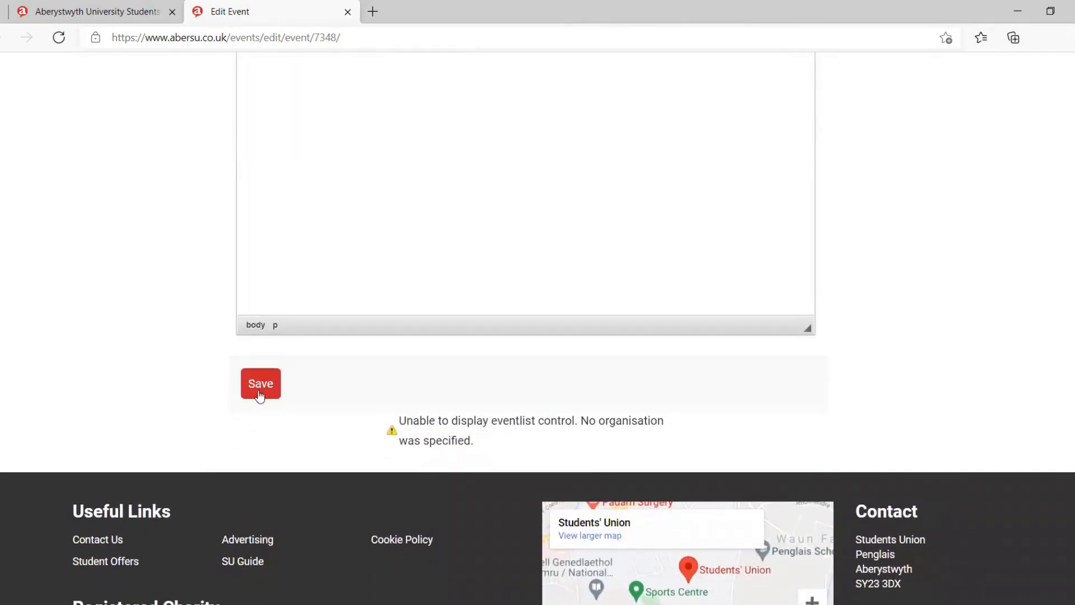